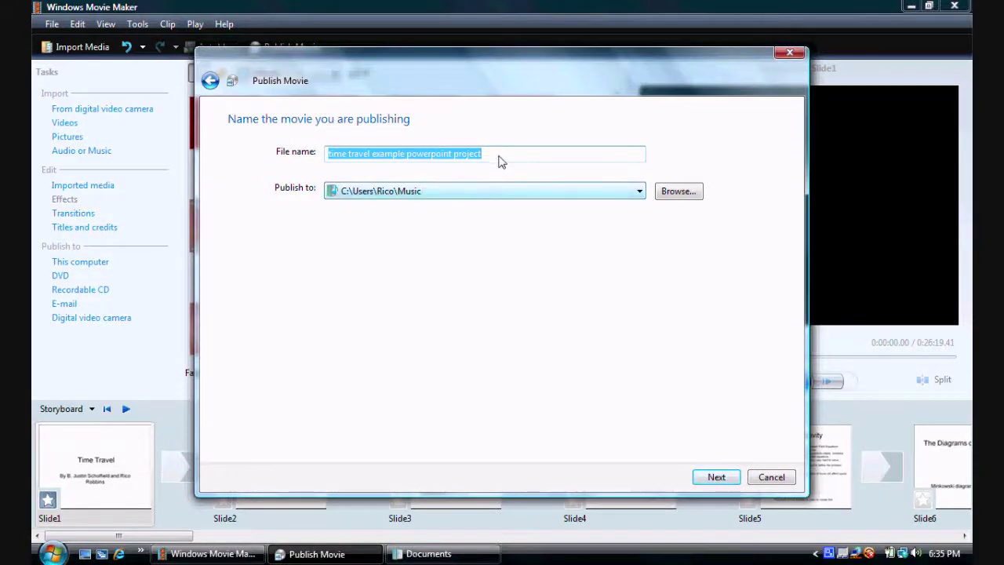
- Name the published movie "time travel example powerpoint video" and set its destination to the Videos folder
type("ti")
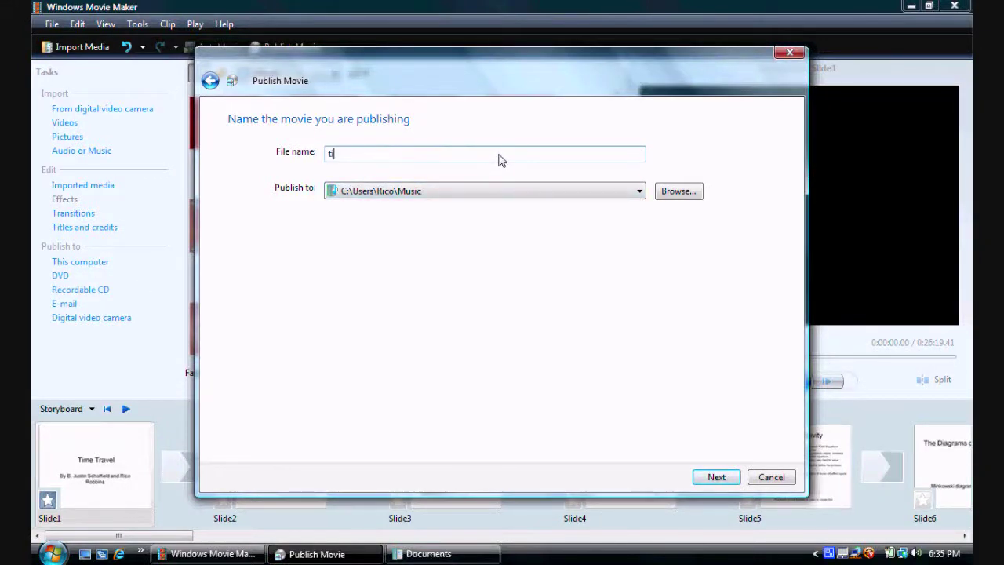
type("me trav")
key("BackSpace")
type("powerpoint video")
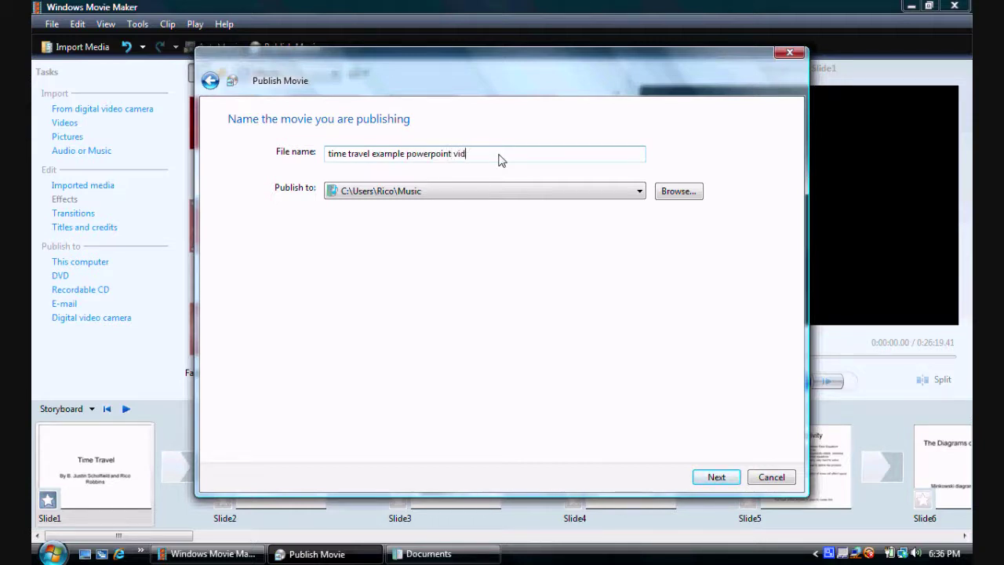
left_click(638, 192)
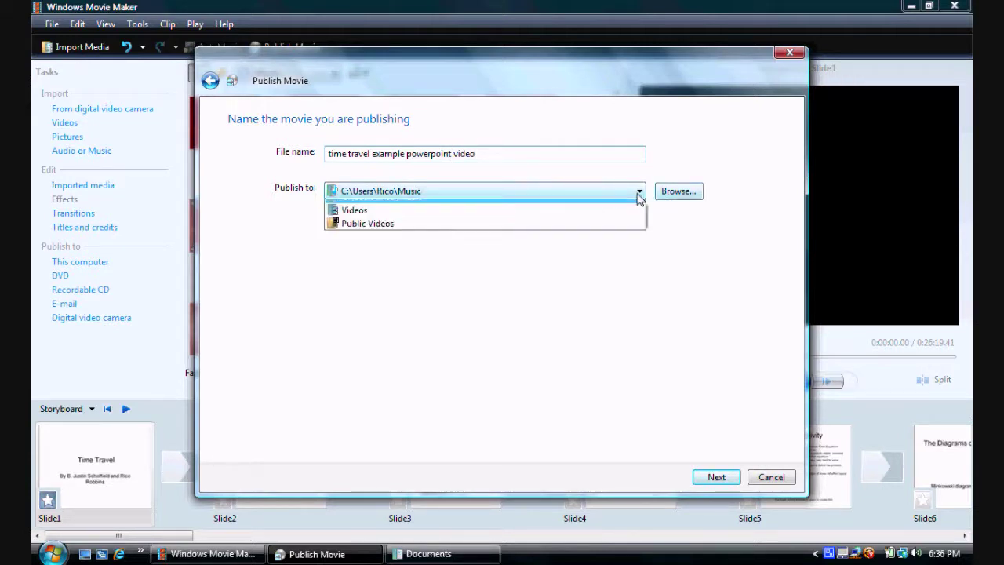
left_click(587, 221)
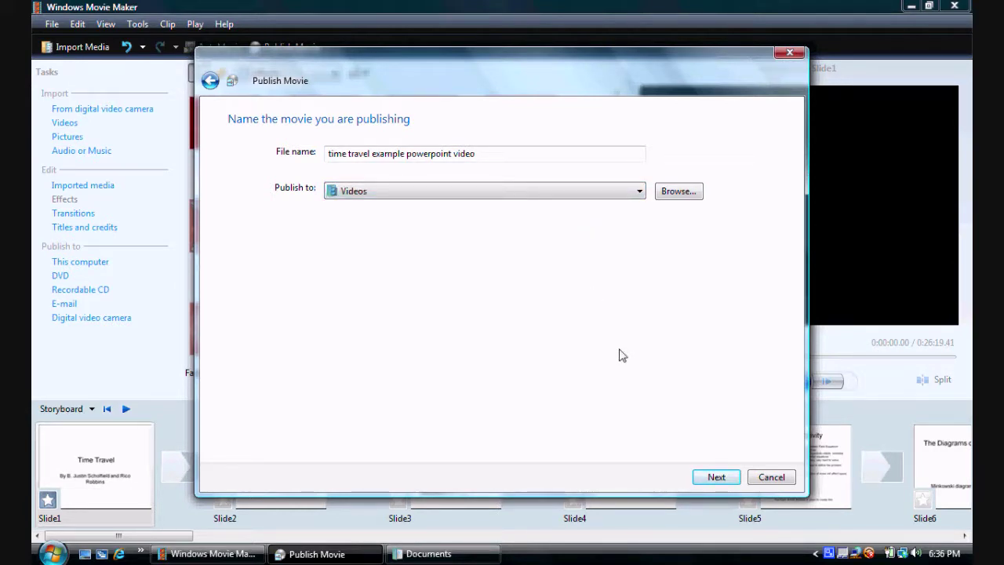
left_click(711, 476)
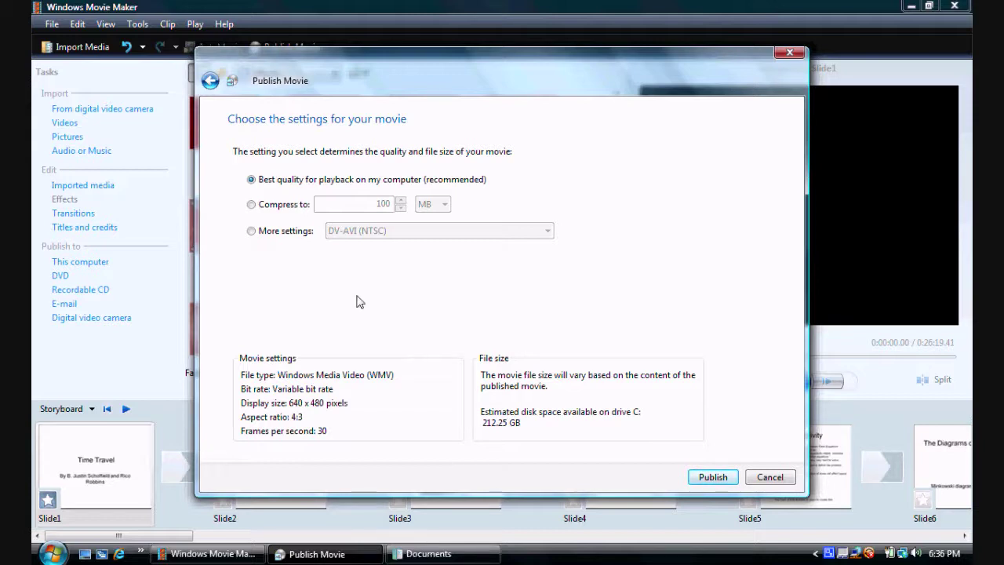
- Choose the Windows Media DVD Quality (3.0 Mbps) setting for the movie and start publishing it
left_click(252, 231)
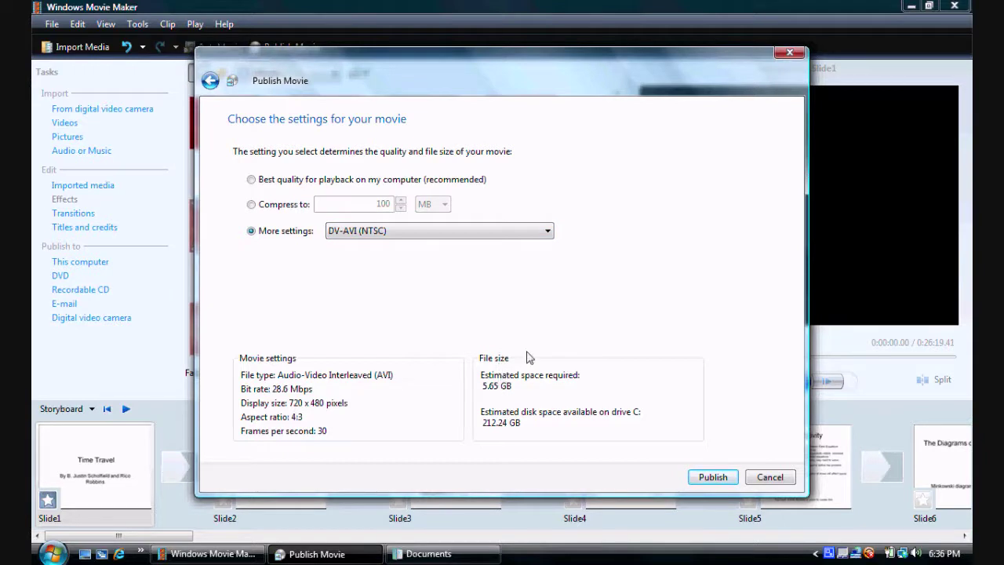
left_click(545, 233)
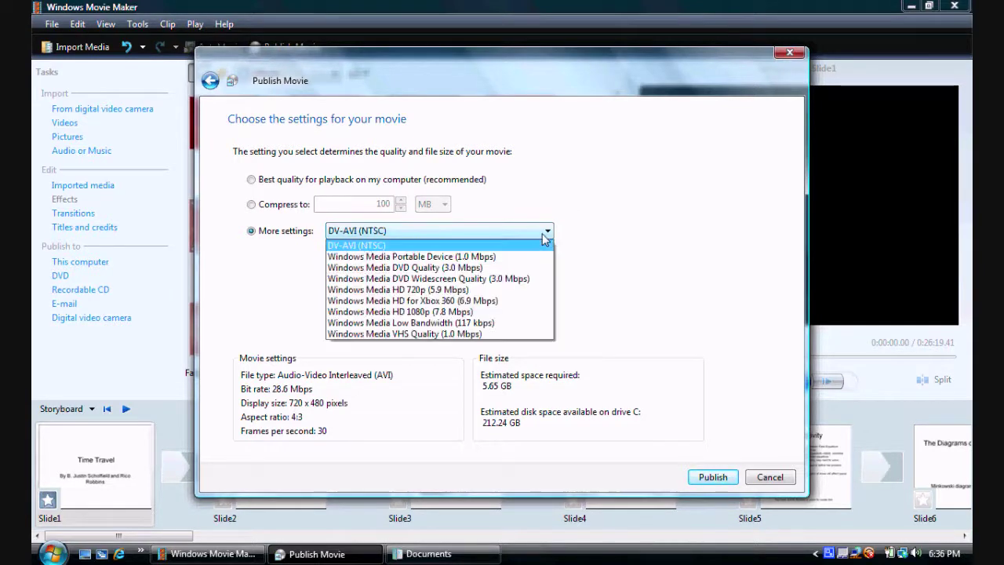
left_click(518, 269)
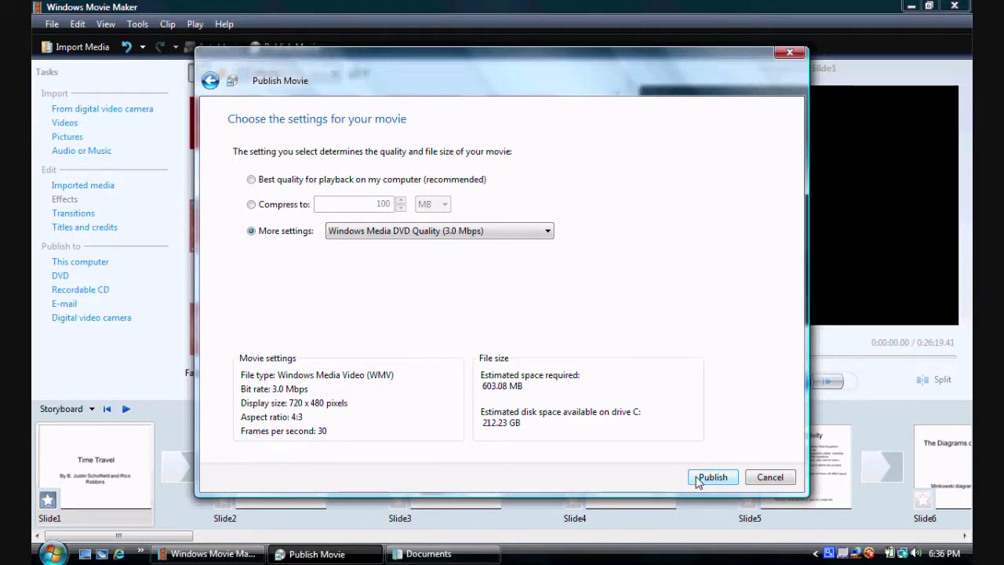
left_click(697, 479)
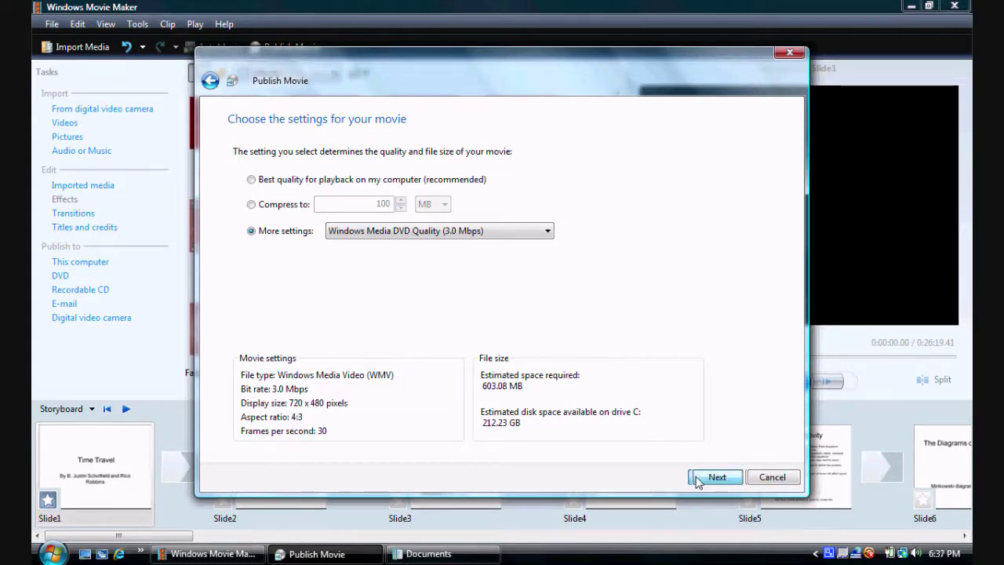
left_click(697, 480)
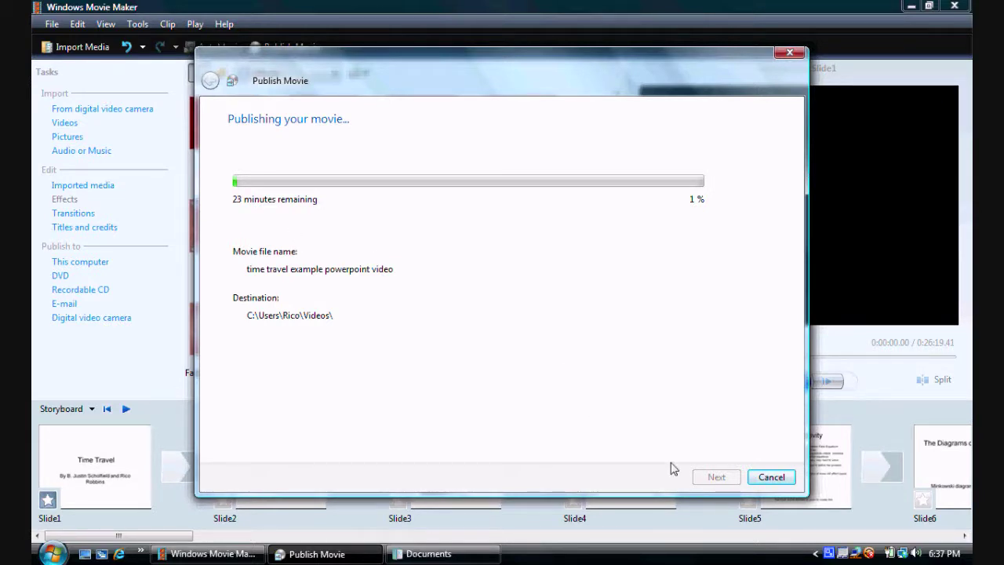
left_click(829, 553)
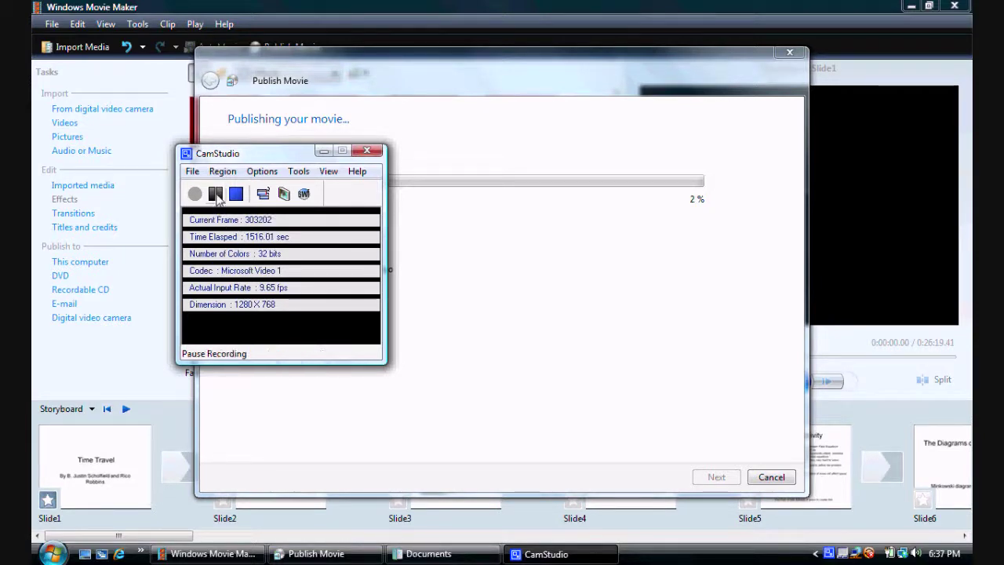
left_click(215, 193)
left_click(196, 194)
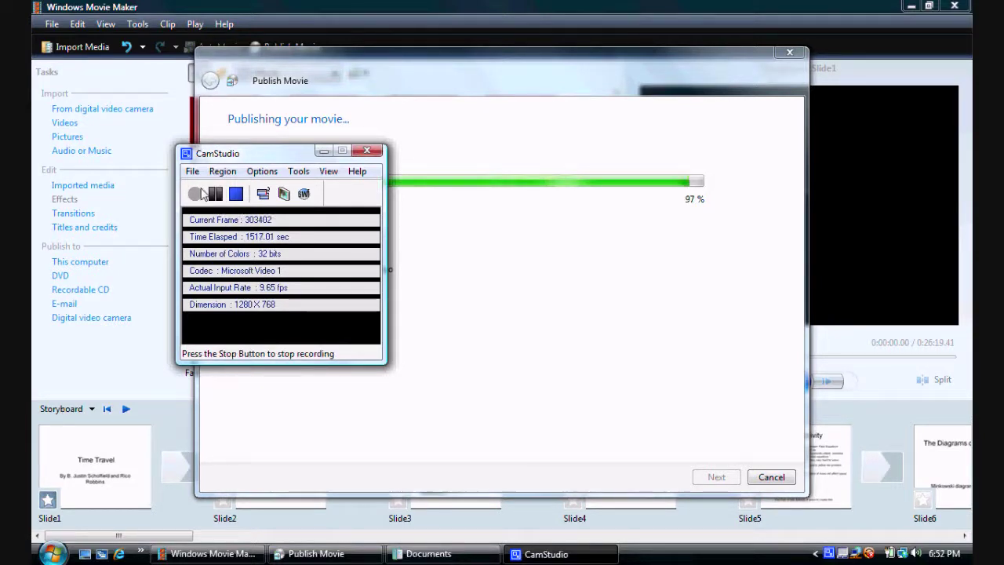
left_click(322, 149)
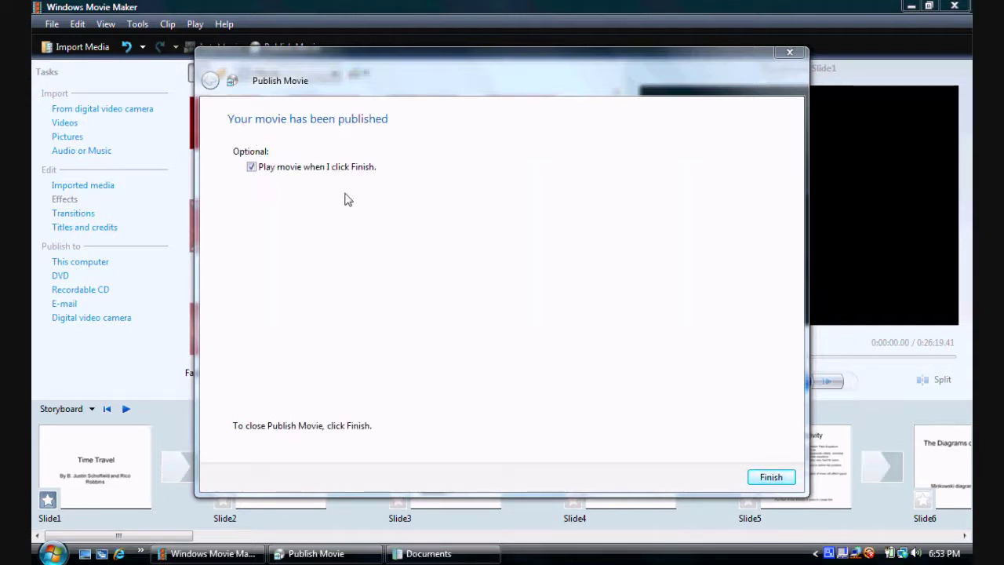
- Finish publishing with movie playback turned off, and close Movie Maker while saving the project changes
left_click(251, 167)
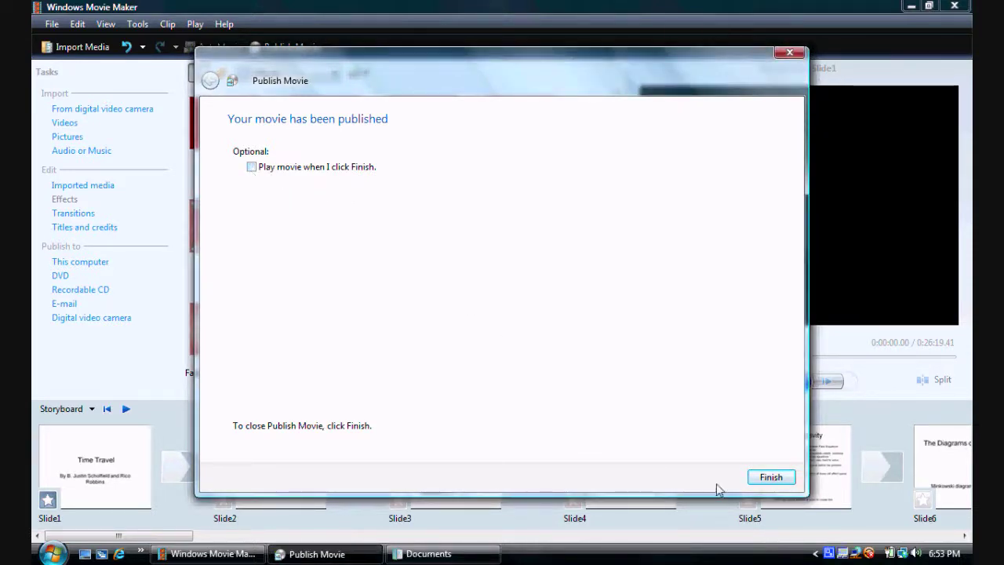
left_click(771, 478)
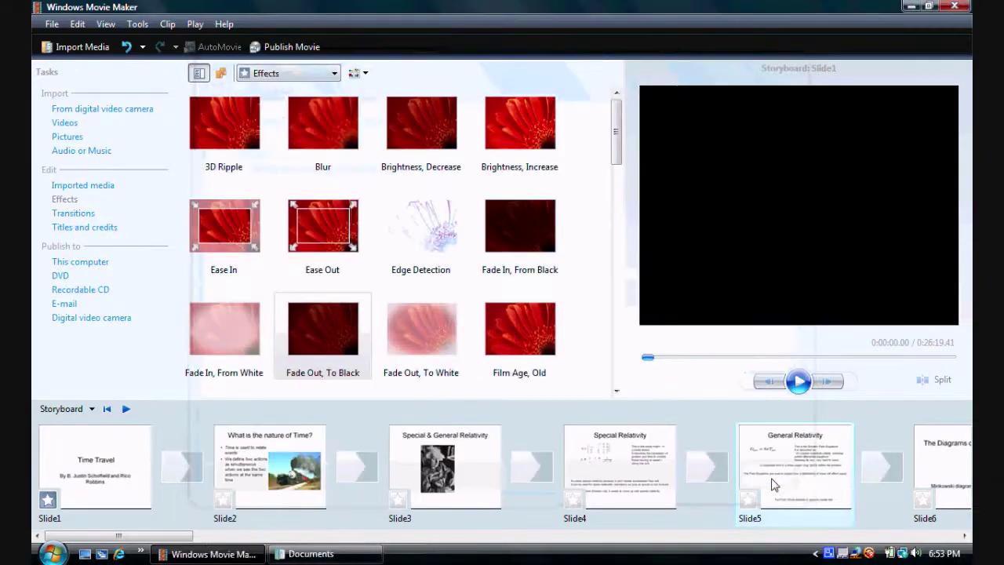
left_click(956, 7)
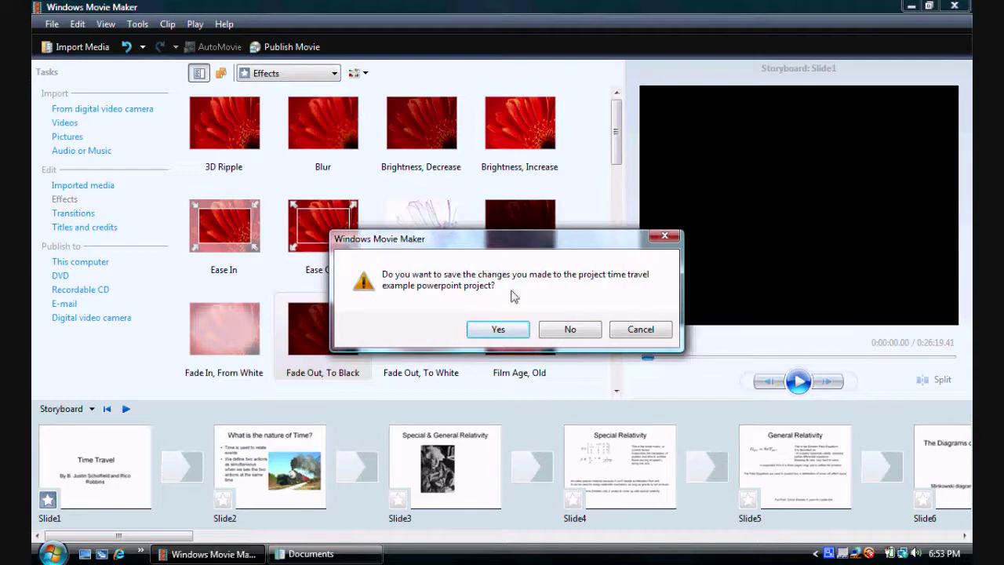
left_click(506, 330)
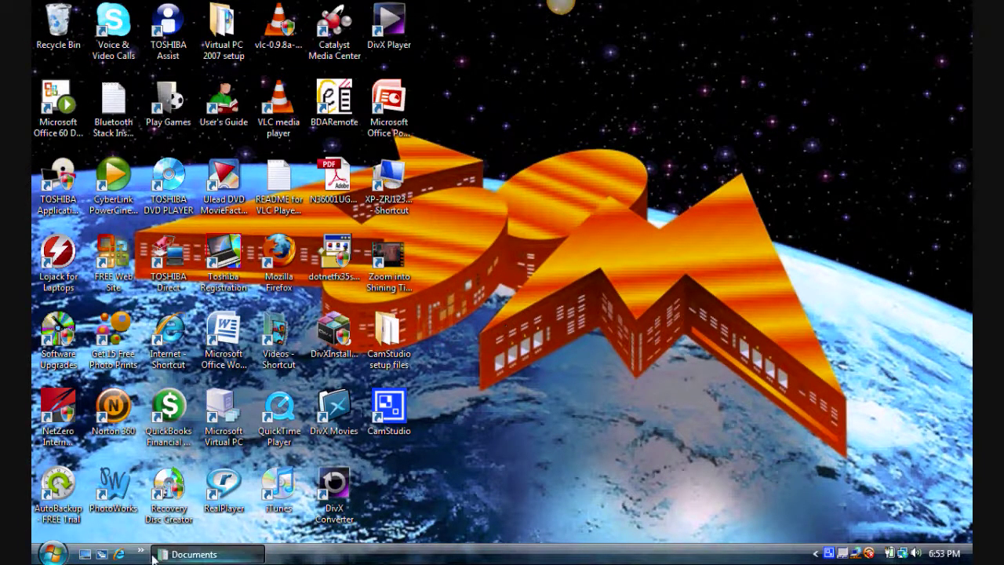
- Switch to Windows DVD Maker, try adding time travel example powerpoint video.wmv to the DVD, and exit without saving the project
left_click(63, 555)
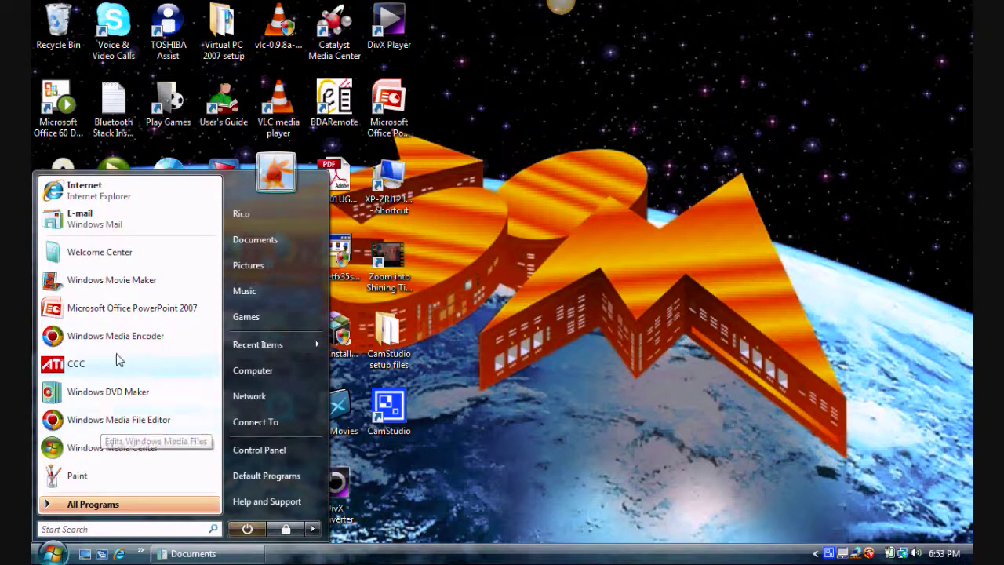
left_click(116, 399)
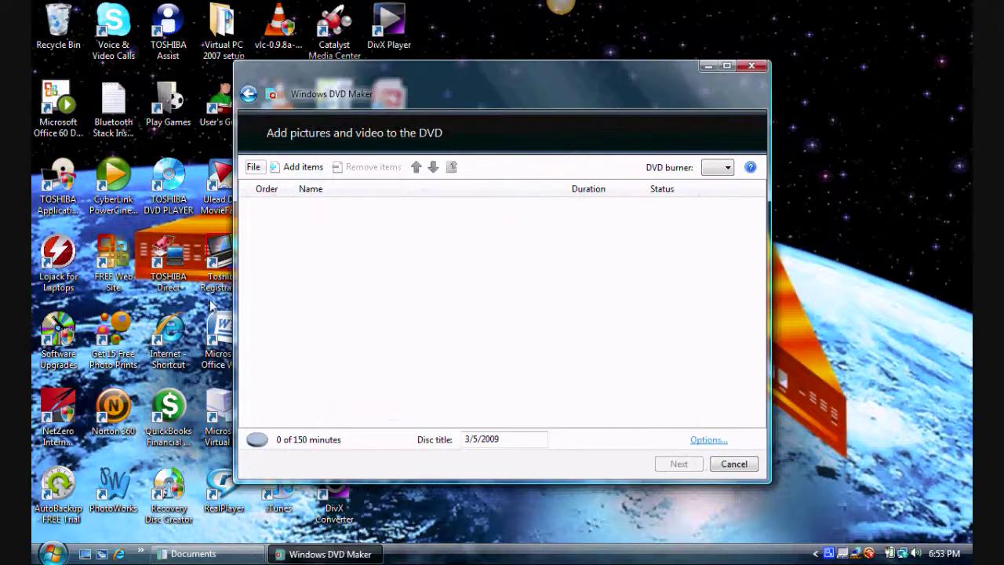
left_click(298, 168)
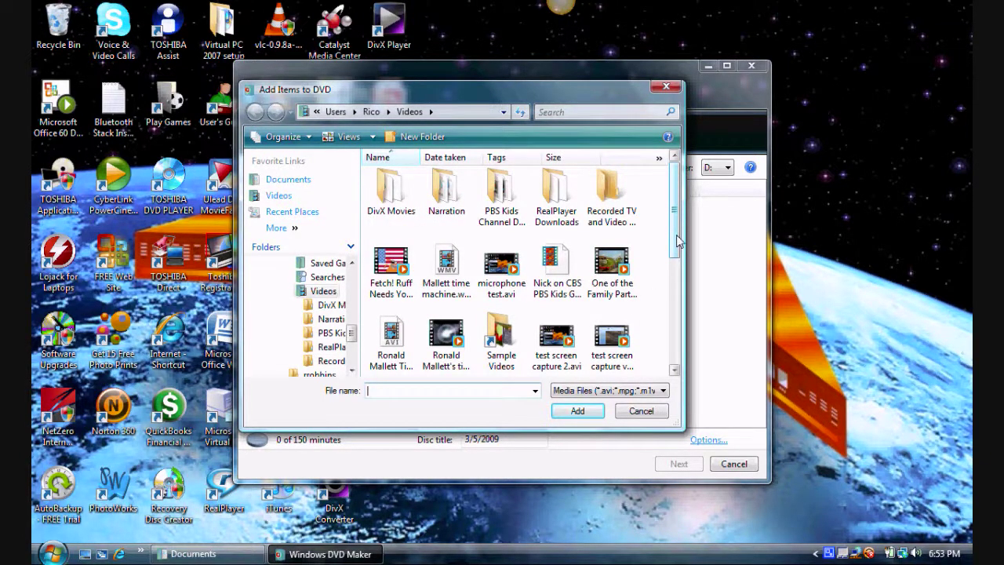
left_click_drag(678, 241, 678, 336)
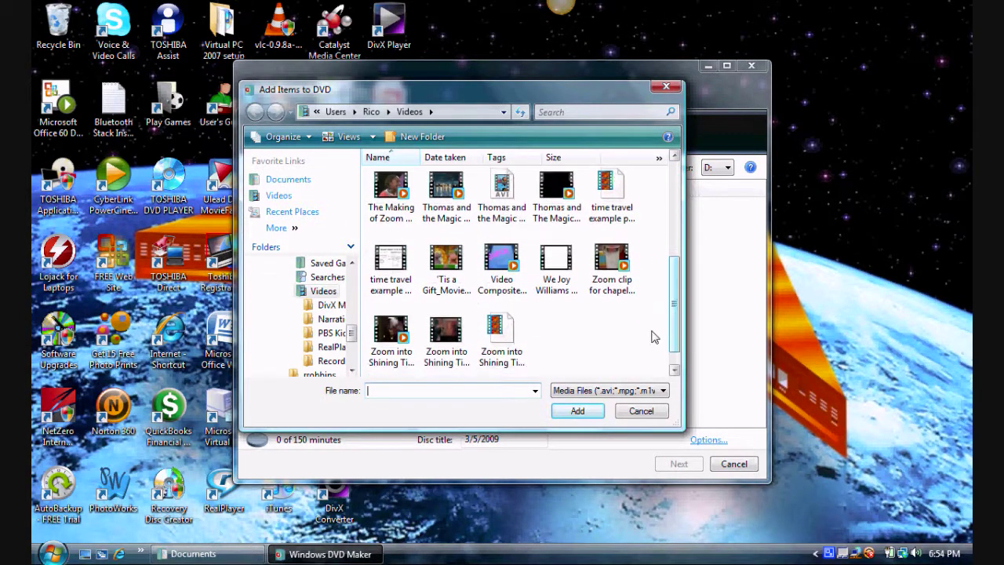
left_click(396, 255)
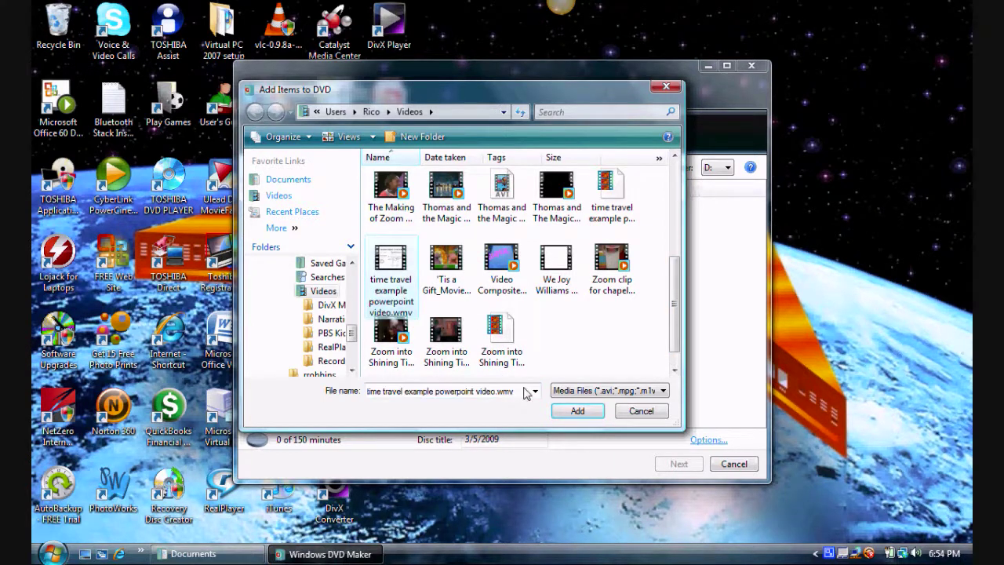
left_click(573, 411)
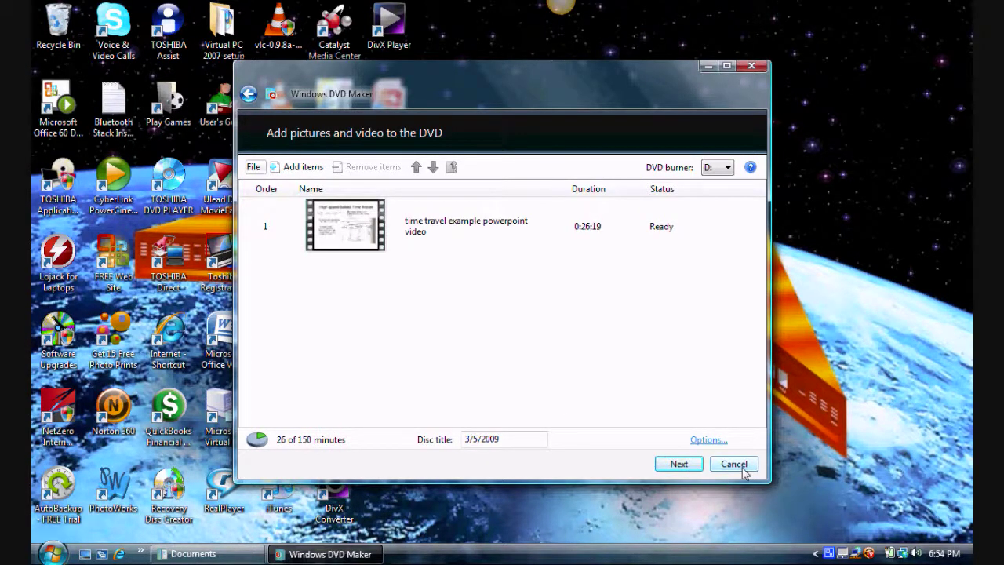
left_click(734, 464)
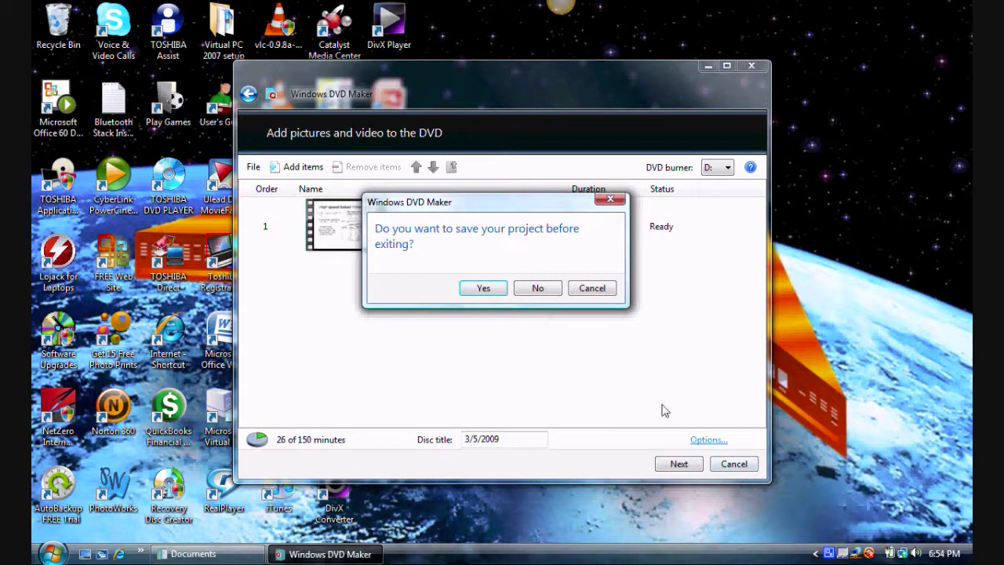
left_click(539, 288)
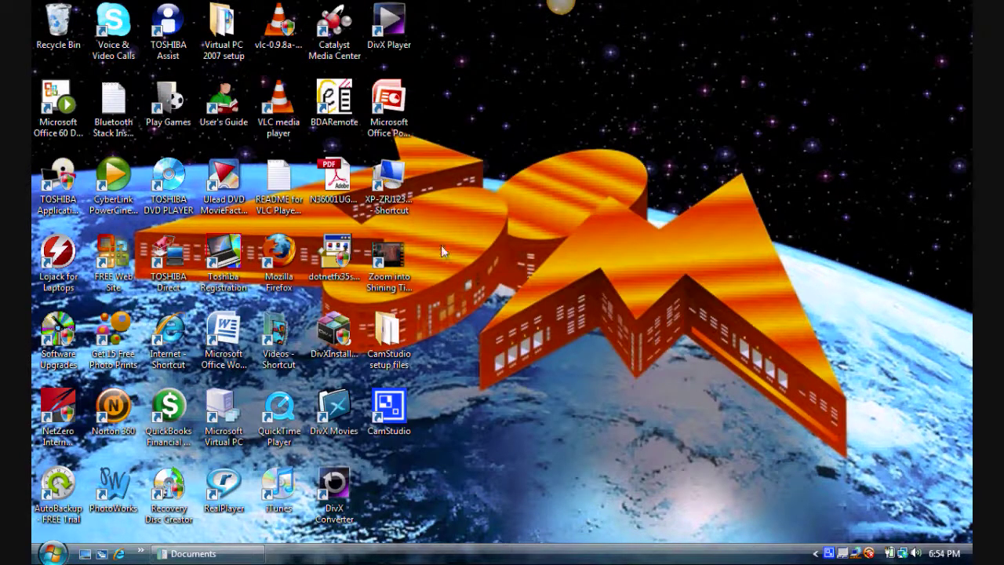
- Switch to Internet Explorer, pause the already open YouTube video, and go to YouTube's Video File upload page
left_click(155, 355)
double_click(155, 354)
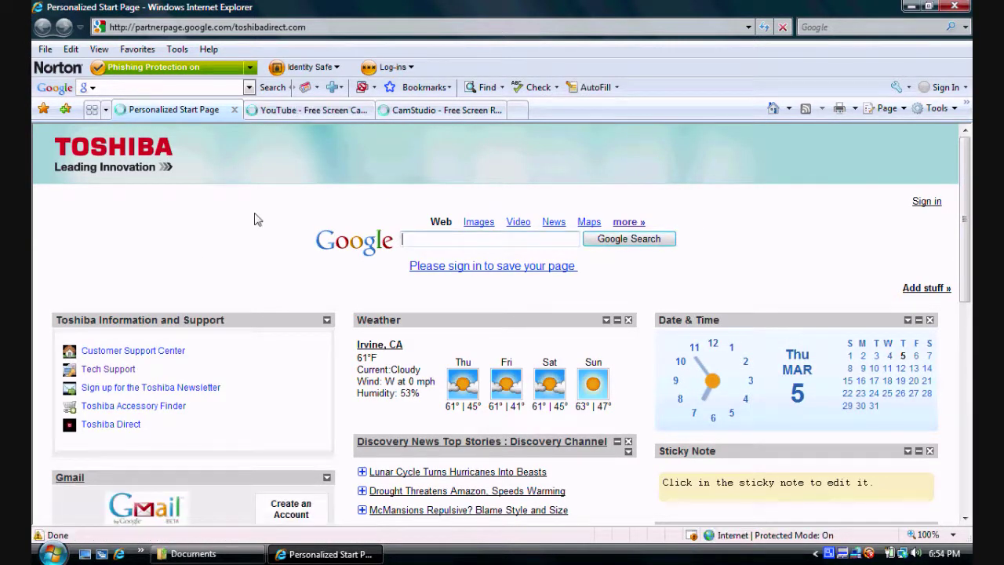
left_click(321, 111)
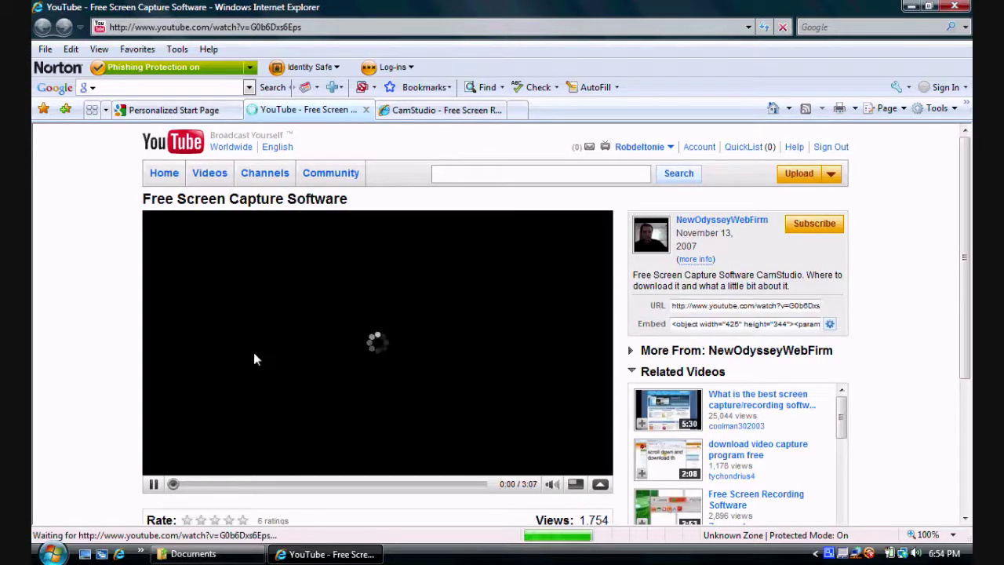
left_click(154, 485)
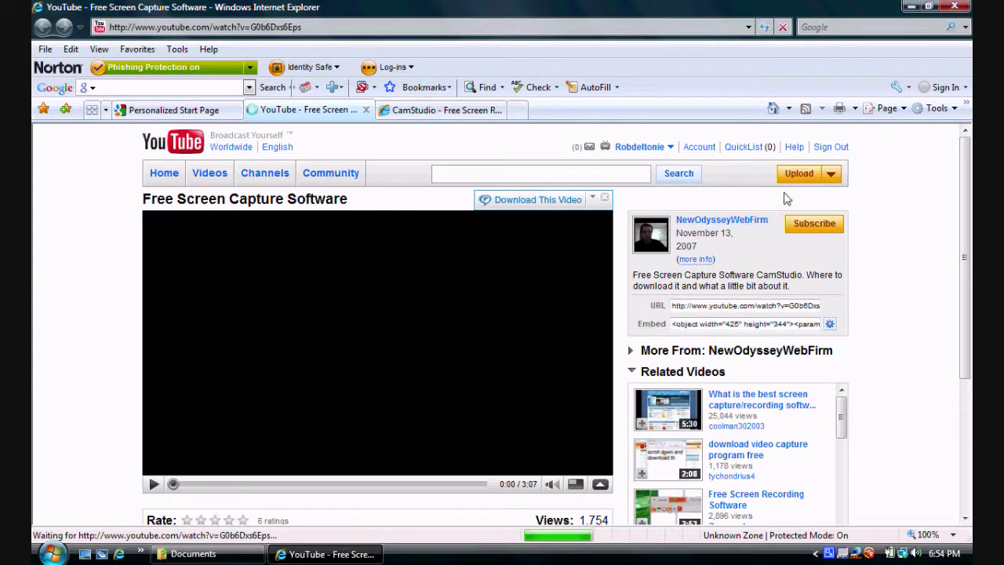
mouse_move(802, 166)
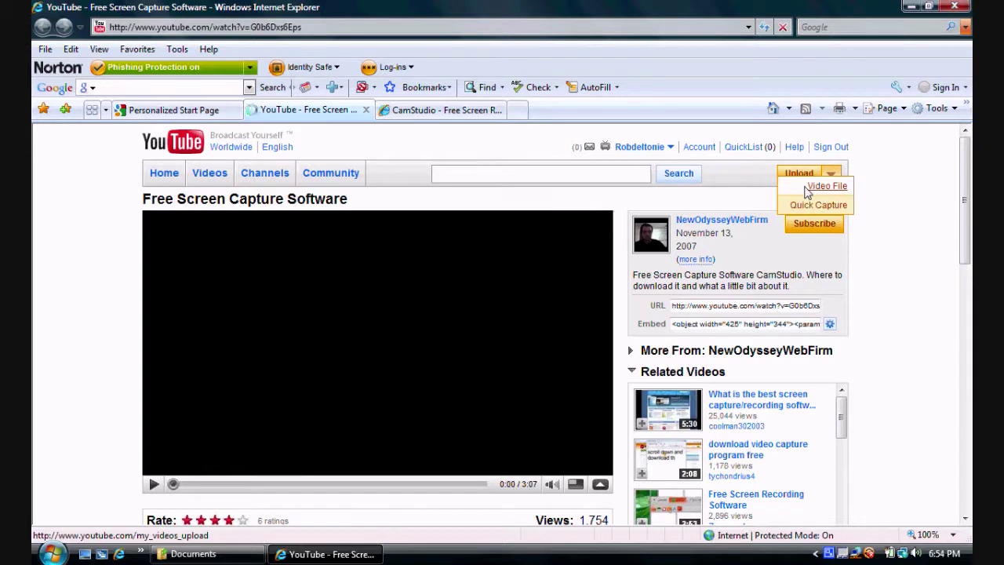
left_click(808, 190)
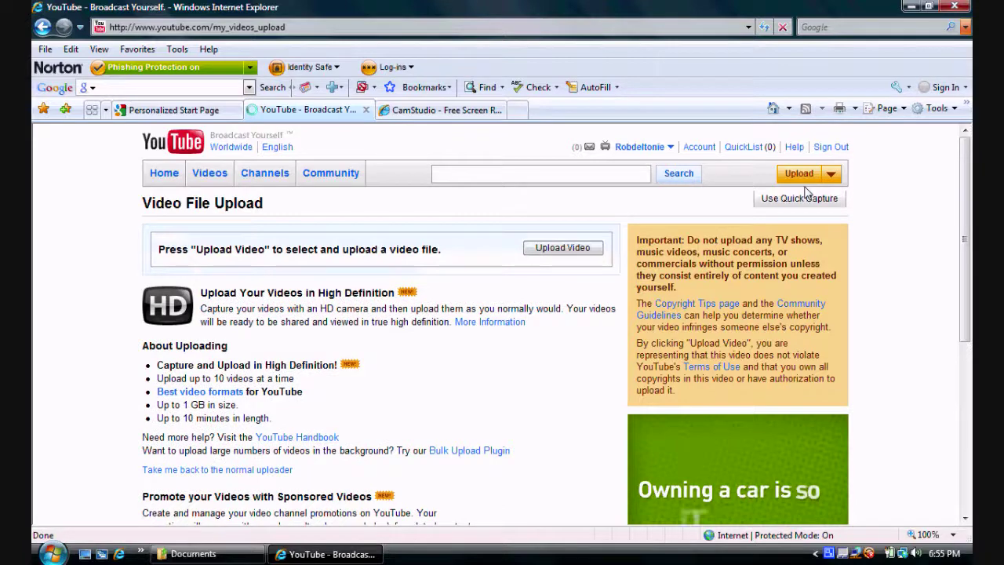
- Try picking time travel example powerpoint video.wmv from the Videos folder for the YouTube upload, and cancel the file selection
left_click(568, 253)
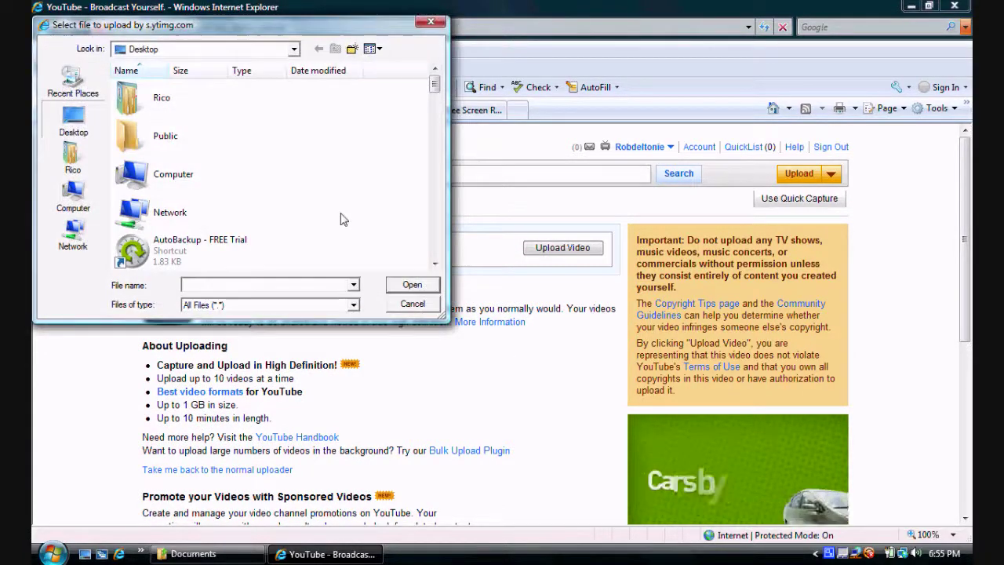
left_click(433, 196)
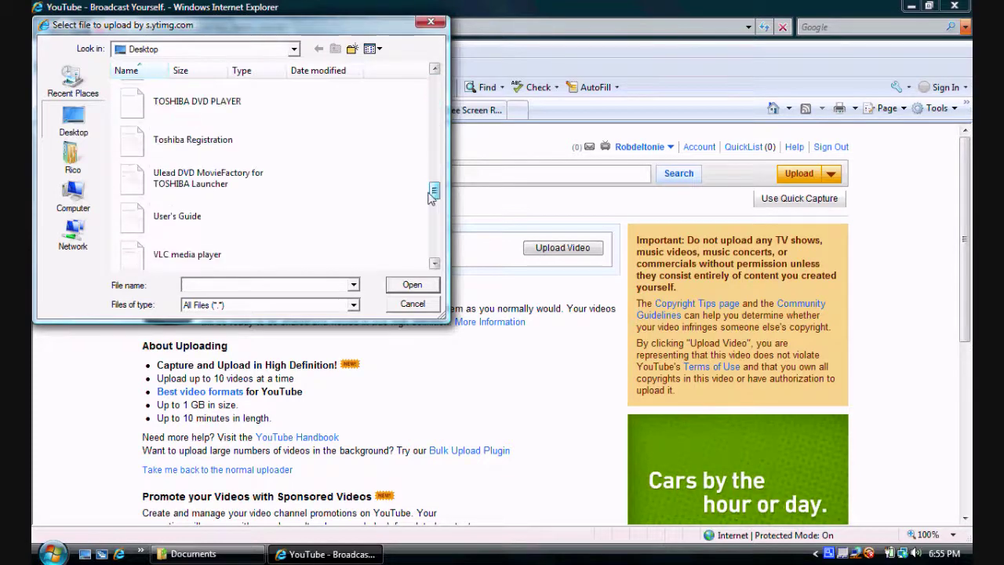
left_click_drag(430, 198, 421, 266)
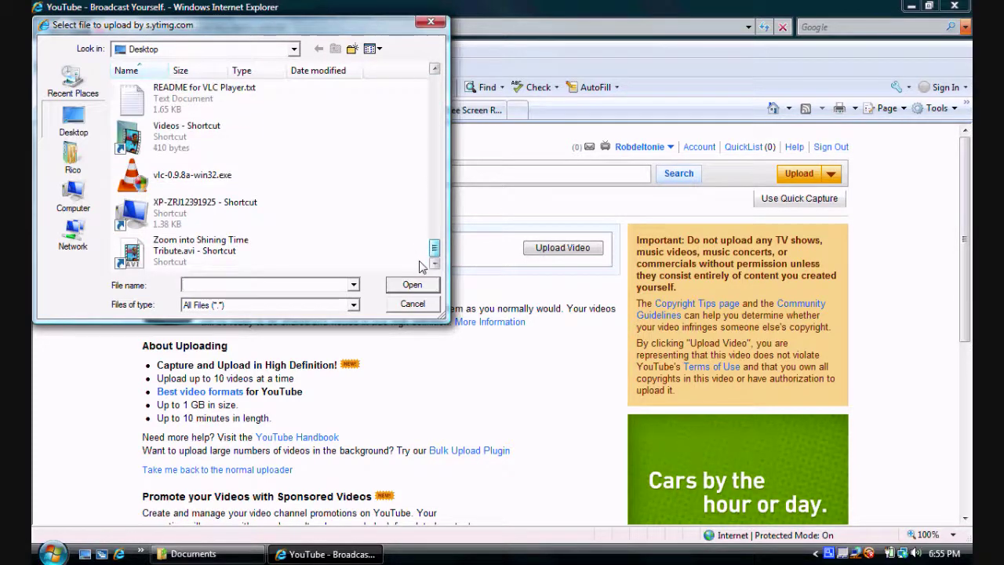
double_click(226, 145)
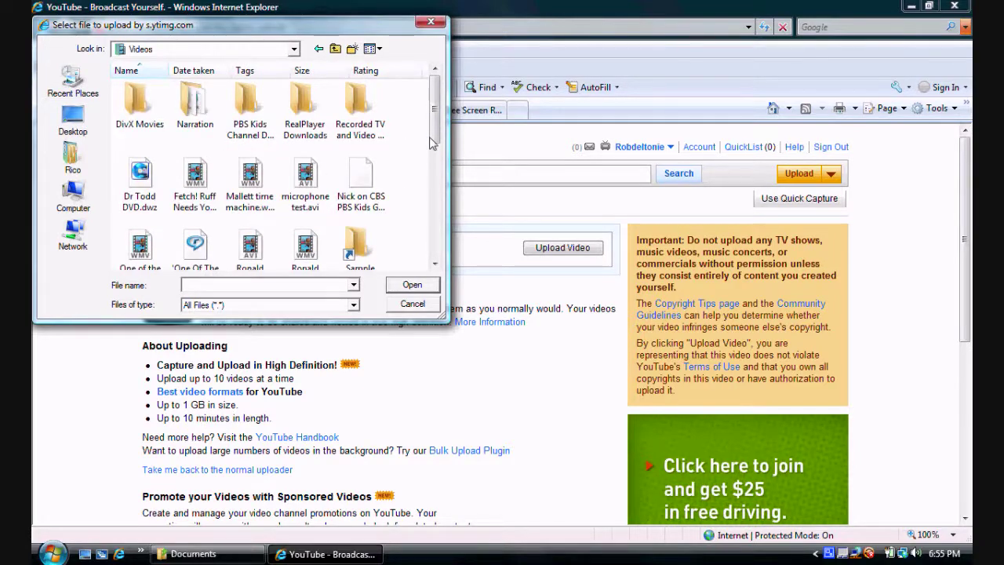
left_click_drag(430, 141, 450, 189)
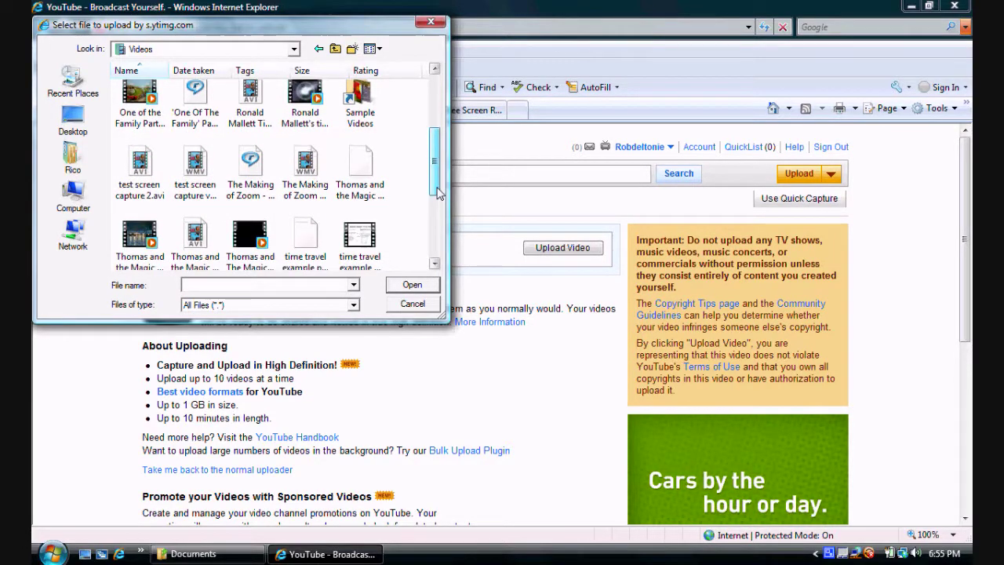
left_click_drag(441, 198, 432, 204)
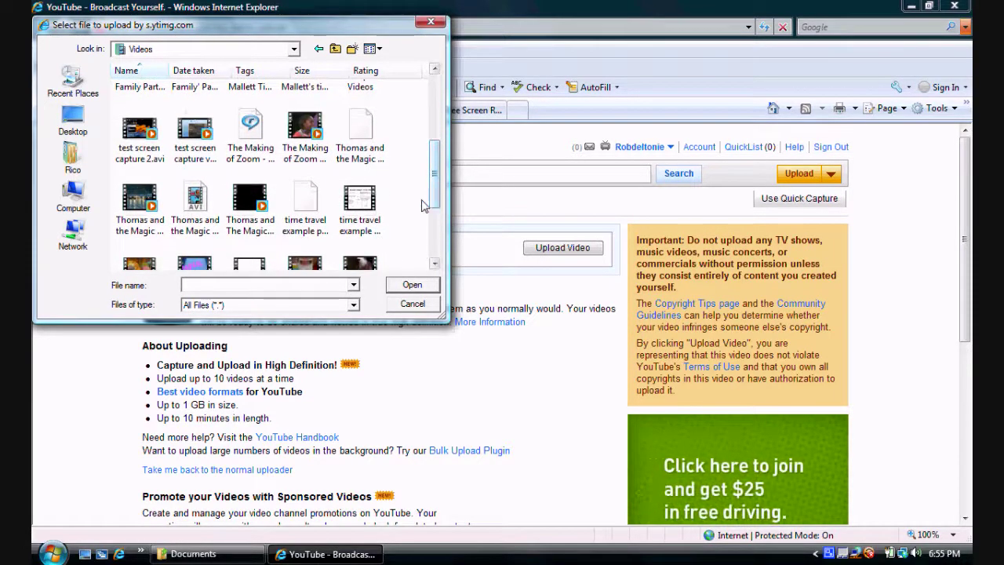
left_click_drag(435, 202, 445, 224)
left_click(367, 118)
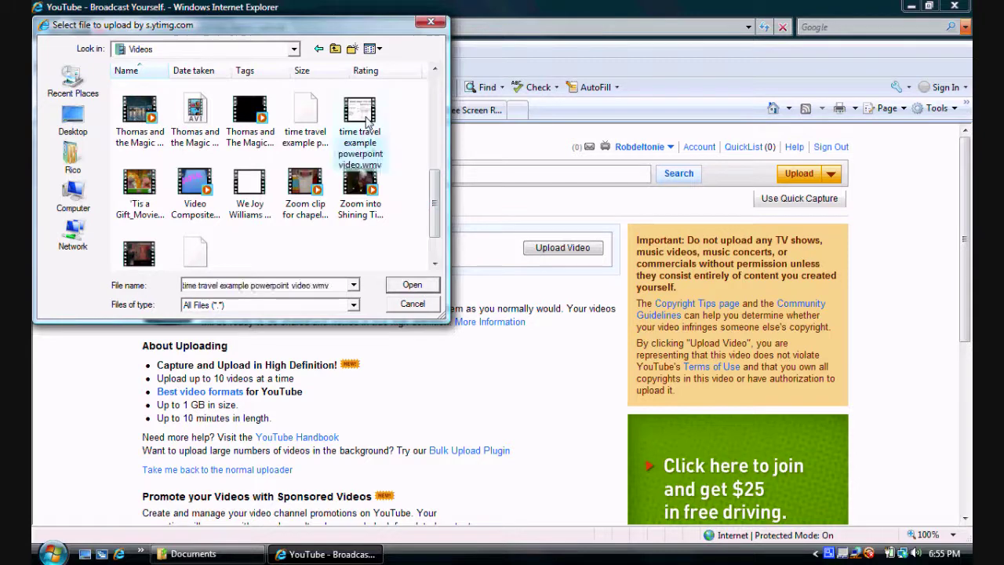
left_click(393, 309)
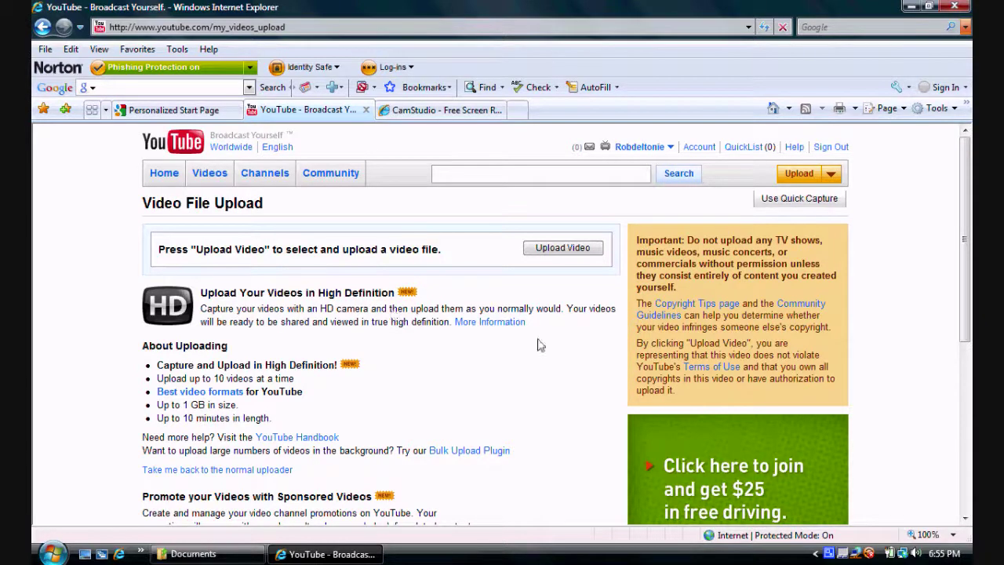
left_click(830, 554)
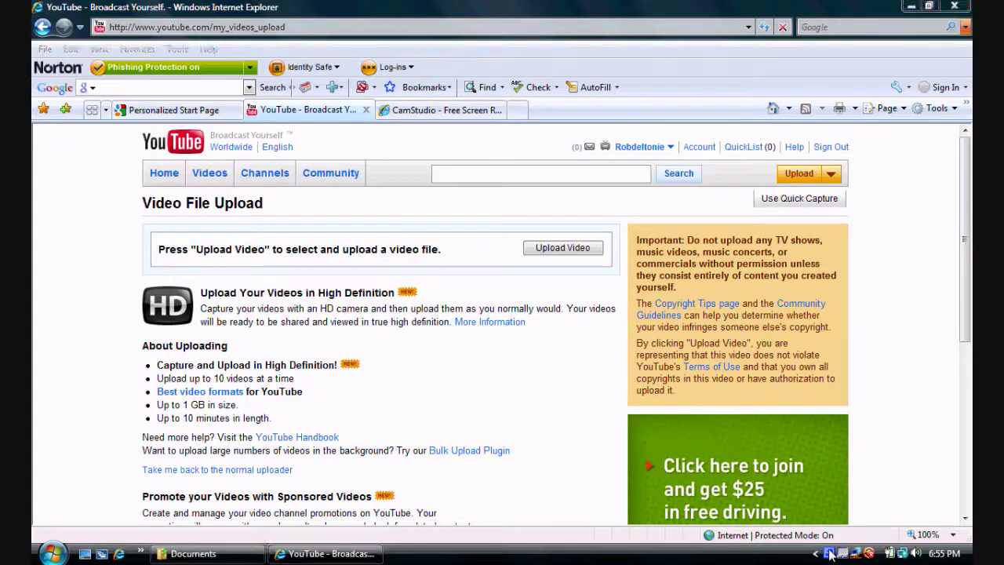